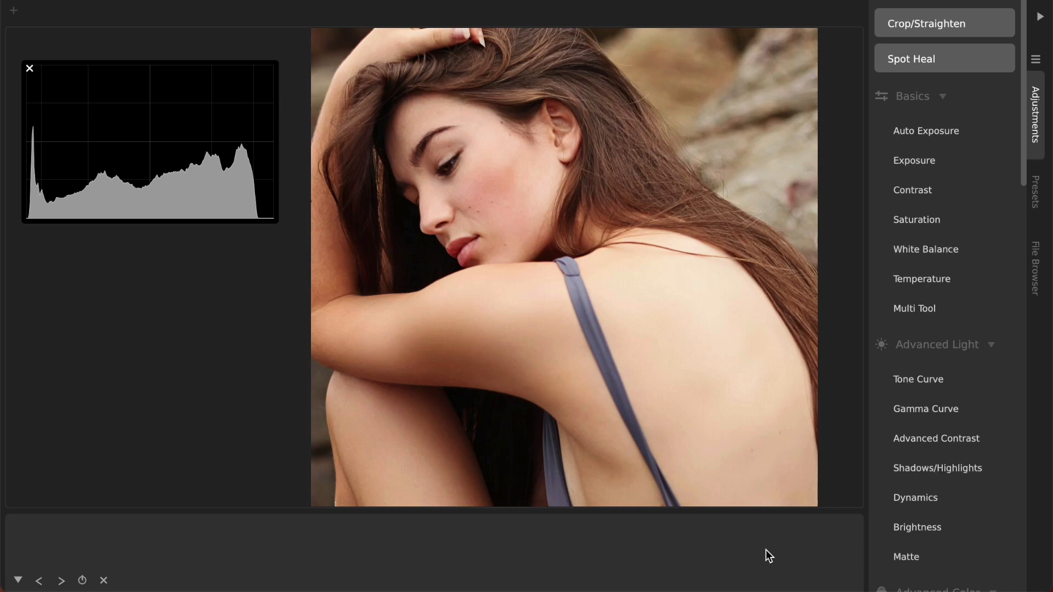
Add a Matte adjustment, set its Amount and a negative Shadow Bias, and compare the photo with and without it.
click(905, 556)
drag(189, 466, 160, 473)
click(545, 474)
drag(545, 477, 587, 477)
drag(145, 472, 195, 473)
click(268, 535)
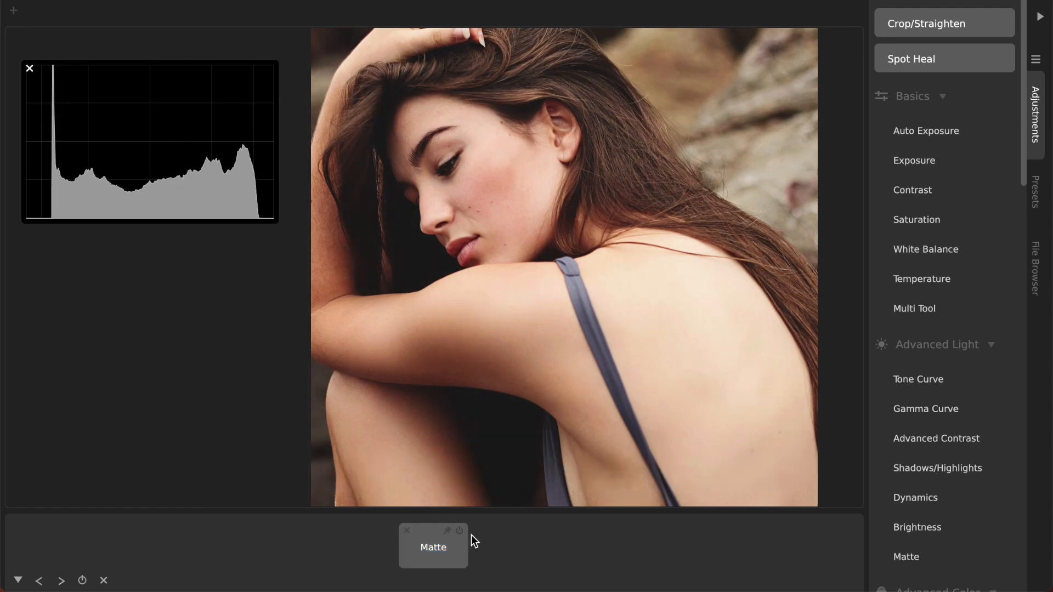
key(space)
key(space)
key(space)
key(space)
Set the Matte adjustment's Amount to 31.76 and its Shadow Bias to -0.06.
click(431, 558)
drag(205, 484, 129, 477)
drag(584, 476, 625, 477)
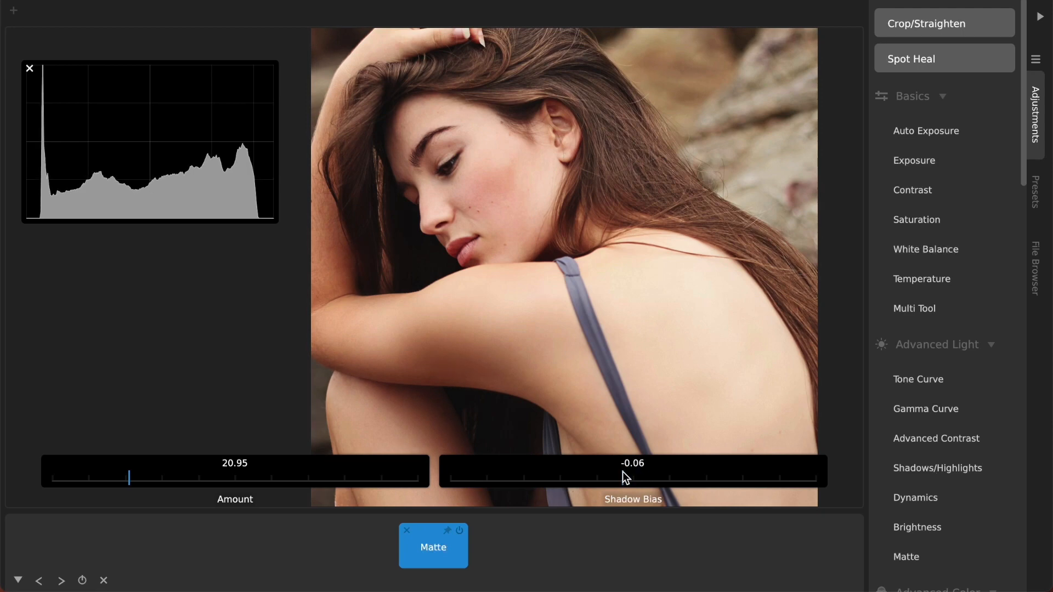
drag(145, 479, 170, 482)
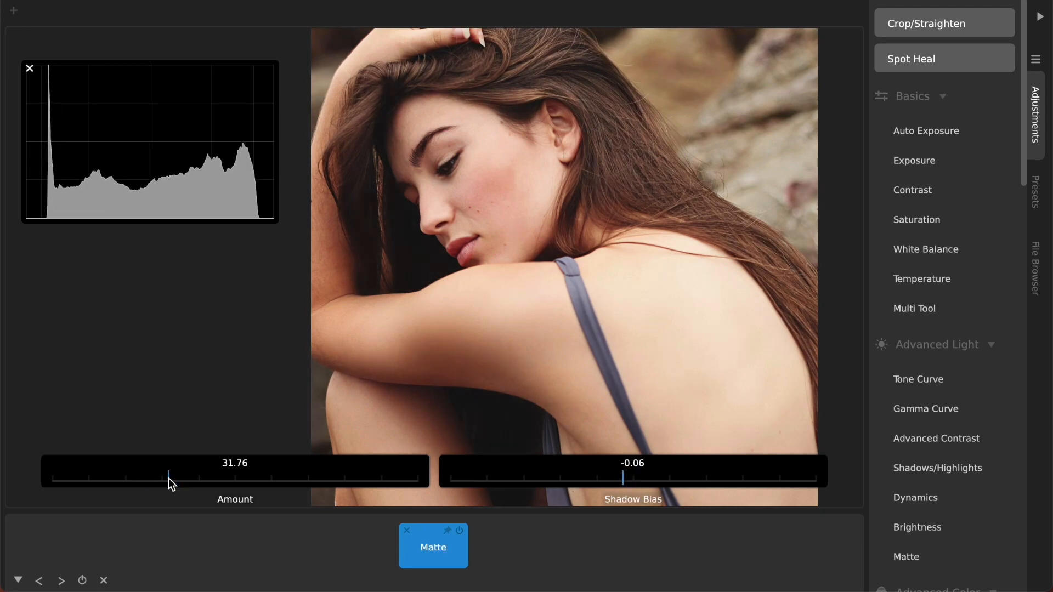
click(299, 562)
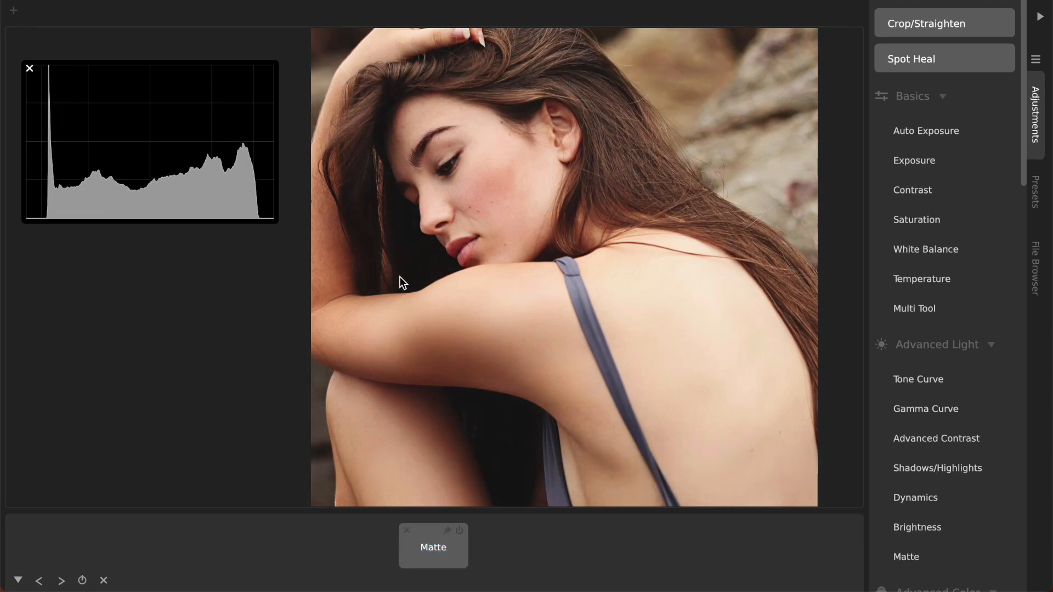
Compare the photo before and after the Matte adjustment, examining the shadows and the histogram.
key(space)
key(space)
key(space)
key(space)
key(space)
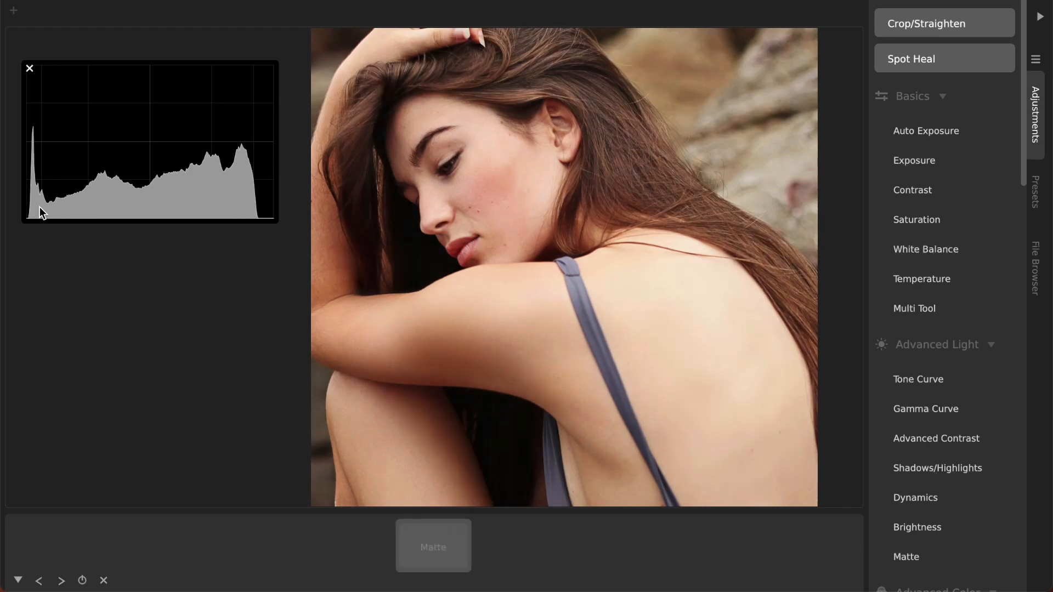
key(space)
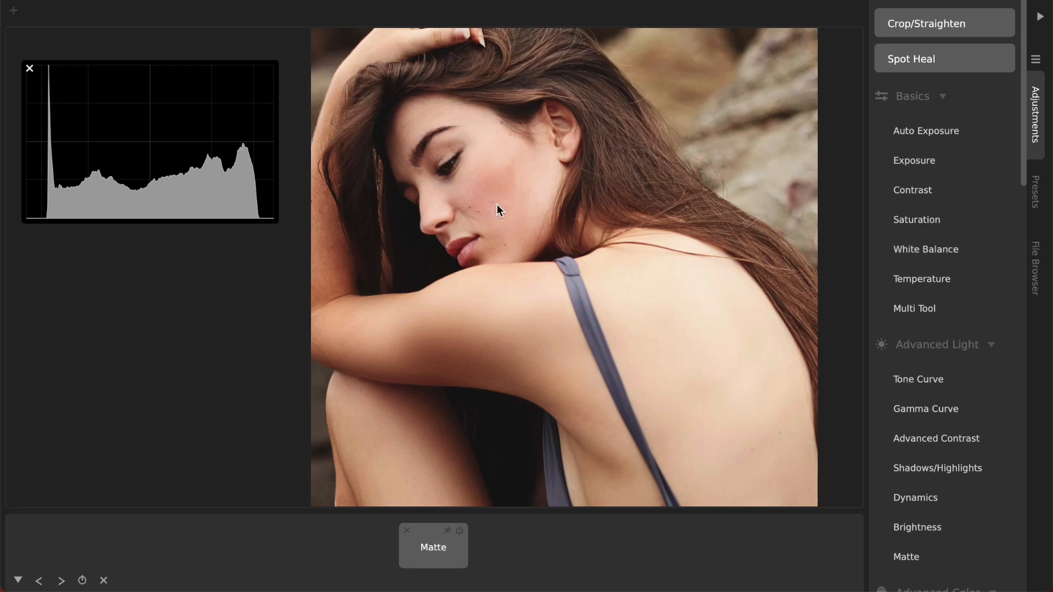
key(space)
key(space)
Remove the existing Matte adjustment and add a fresh one with its Amount set to 82.21.
click(439, 548)
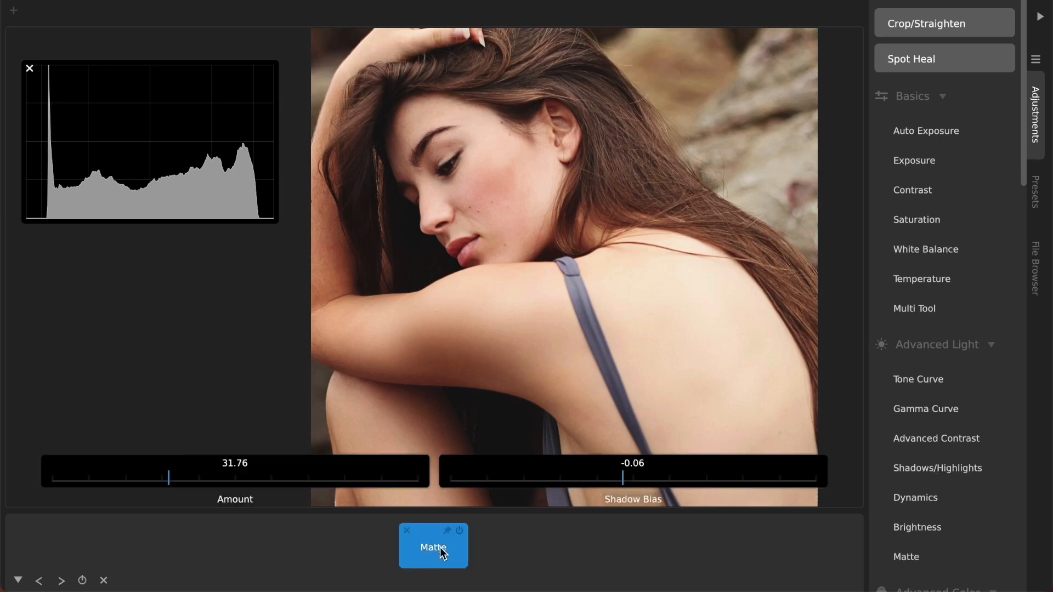
click(408, 531)
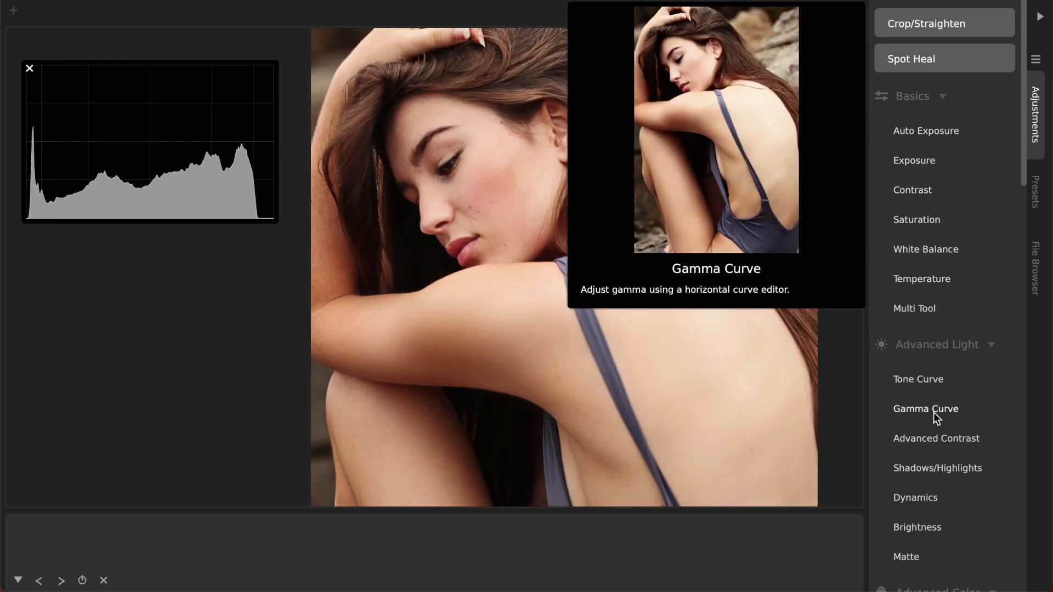
scroll(933, 412, down, 7)
scroll(933, 412, up, 3)
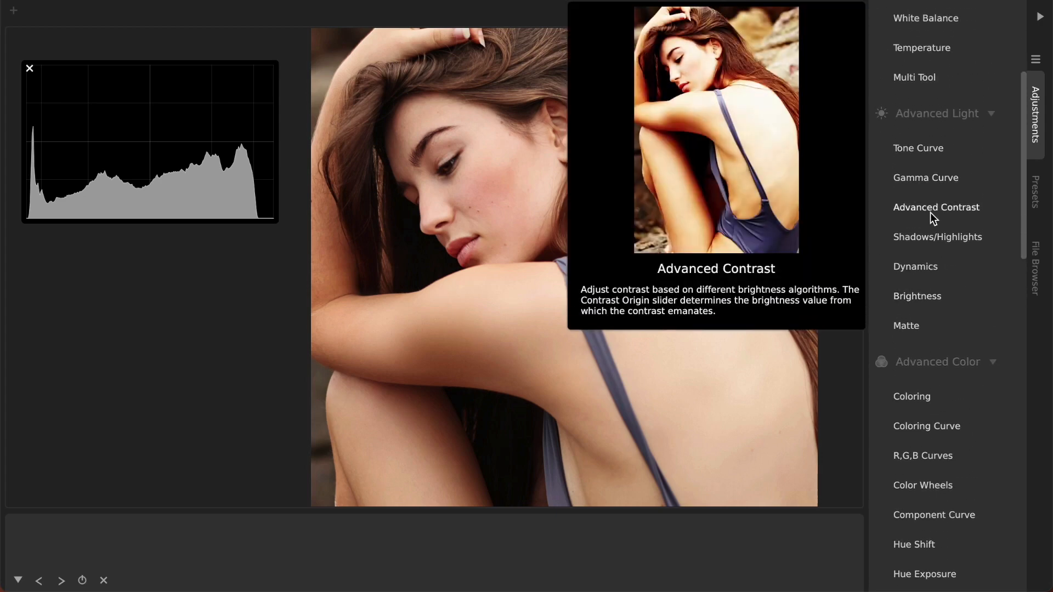
click(908, 326)
drag(71, 490, 352, 496)
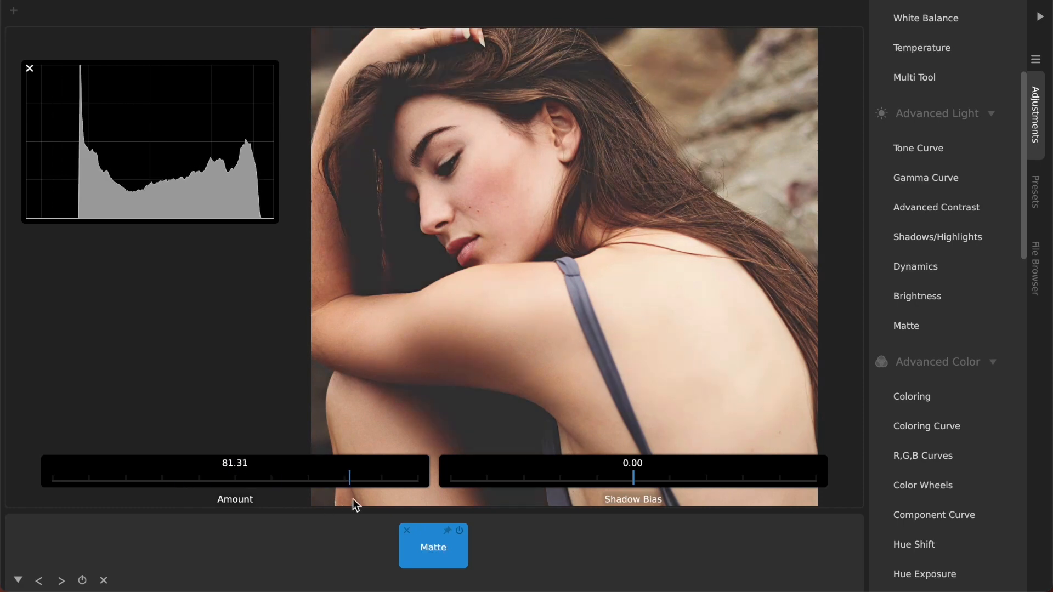
mouse_move(355, 538)
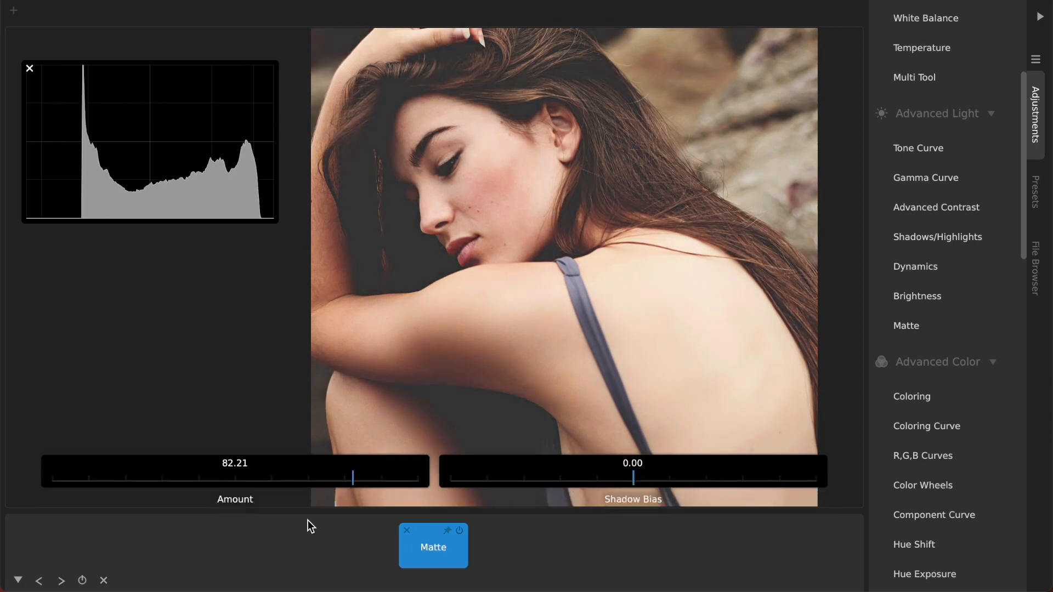
Set the Matte adjustment's Amount to 29.95 and its Shadow Bias to -0.11.
drag(347, 481, 217, 479)
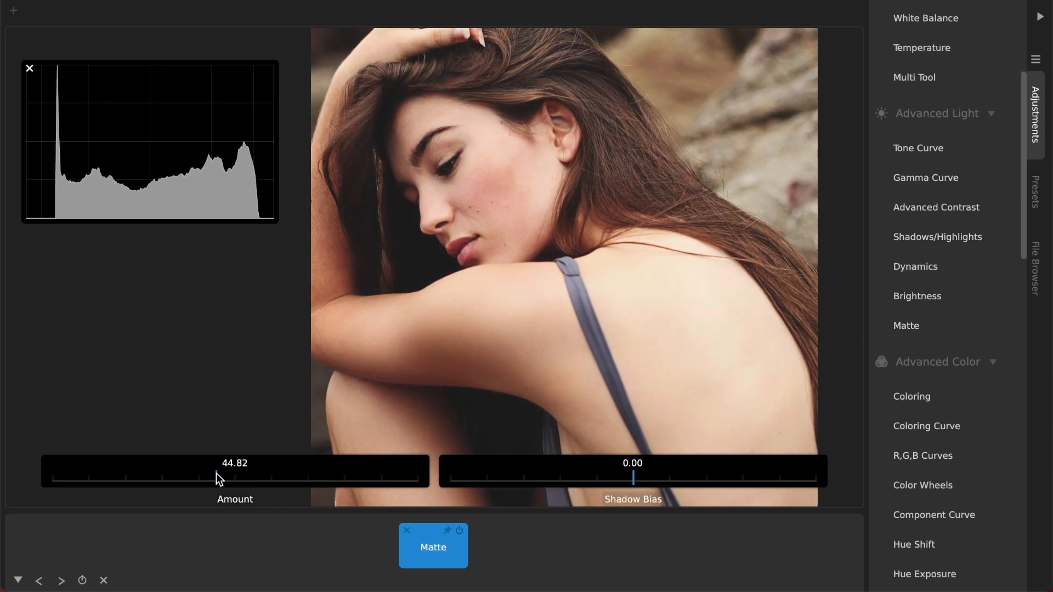
drag(635, 478, 615, 461)
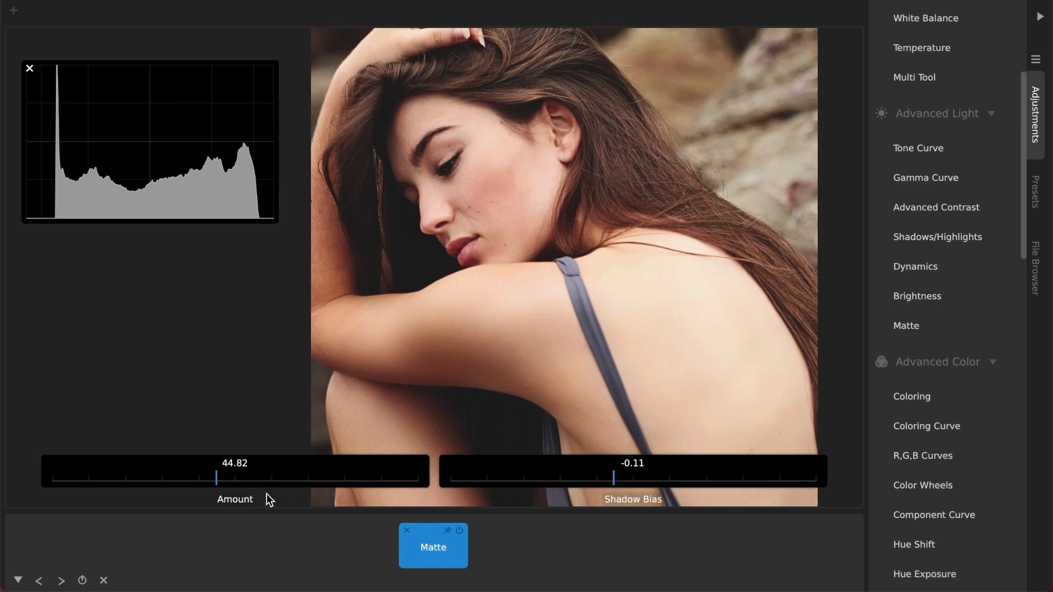
mouse_move(216, 482)
mouse_down()
mouse_move(88, 483)
mouse_move(230, 485)
mouse_move(153, 487)
mouse_move(173, 496)
mouse_up()
click(223, 538)
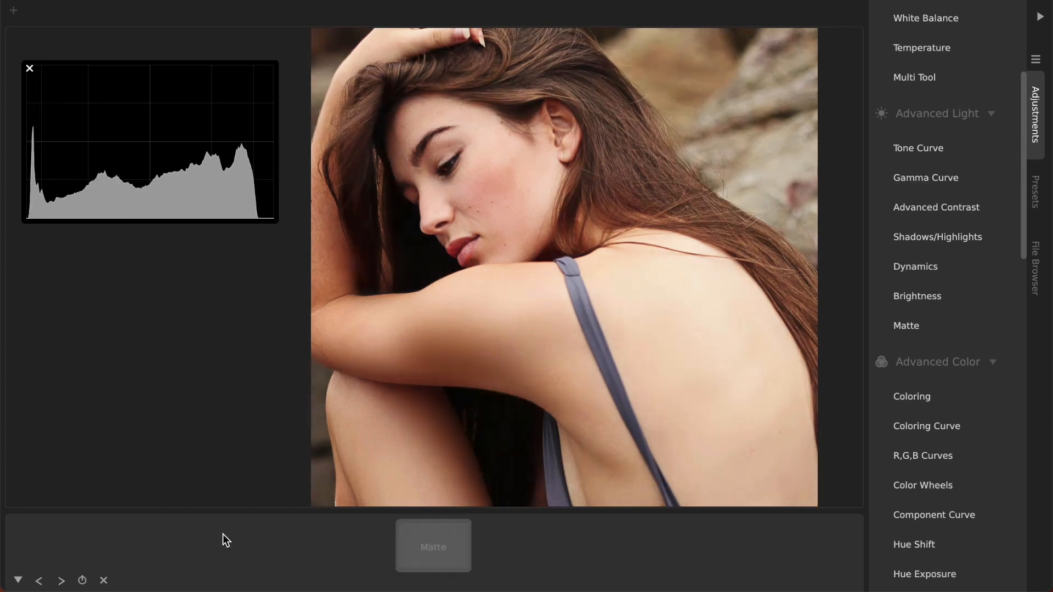
click(413, 552)
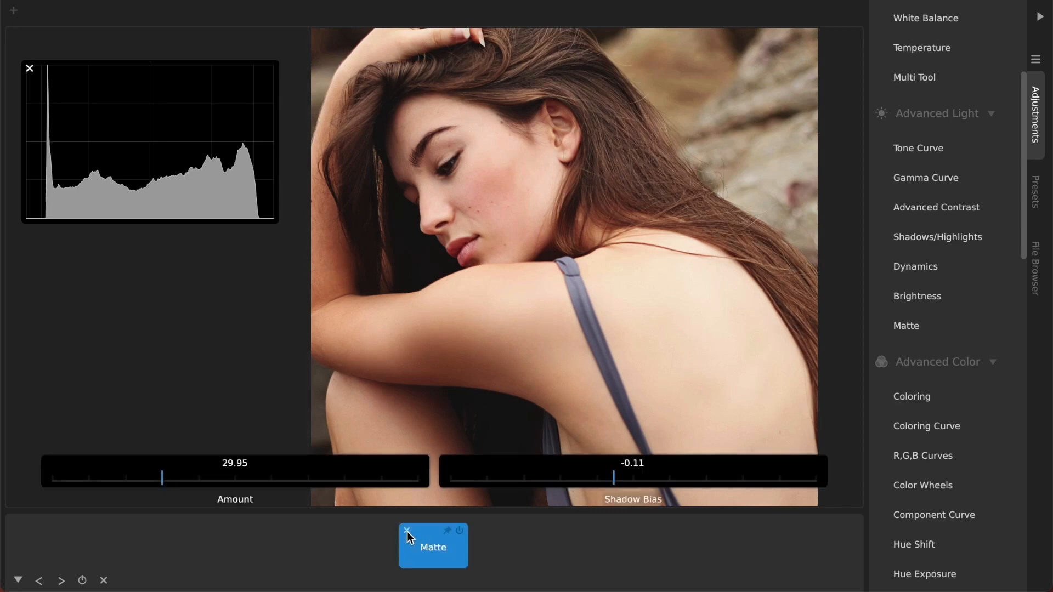
click(510, 556)
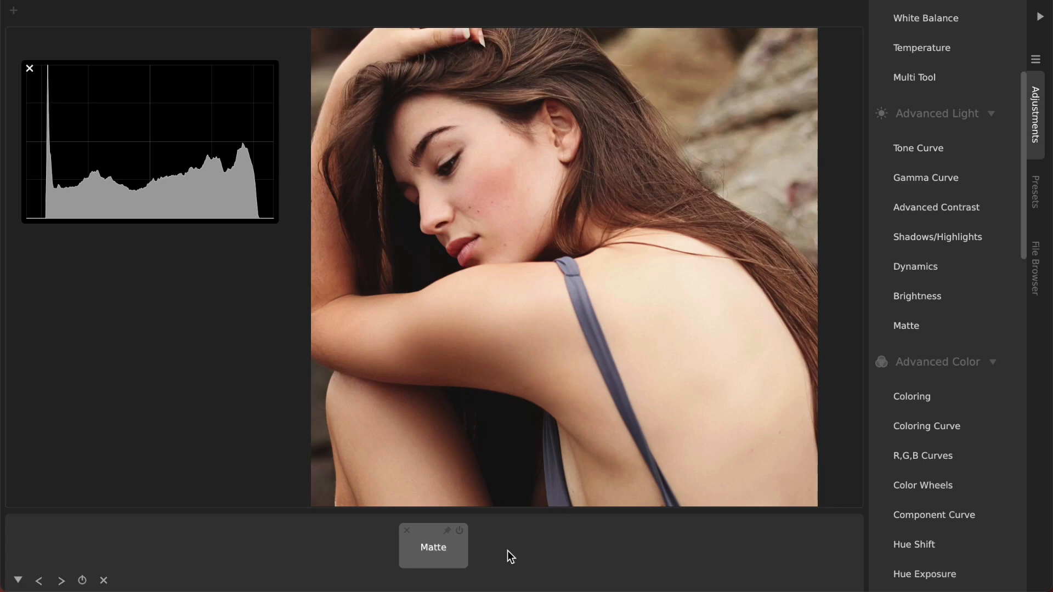
Replace the Matte adjustment with a Tone Curve and raise the curve's black point about an eighth of its height.
click(406, 530)
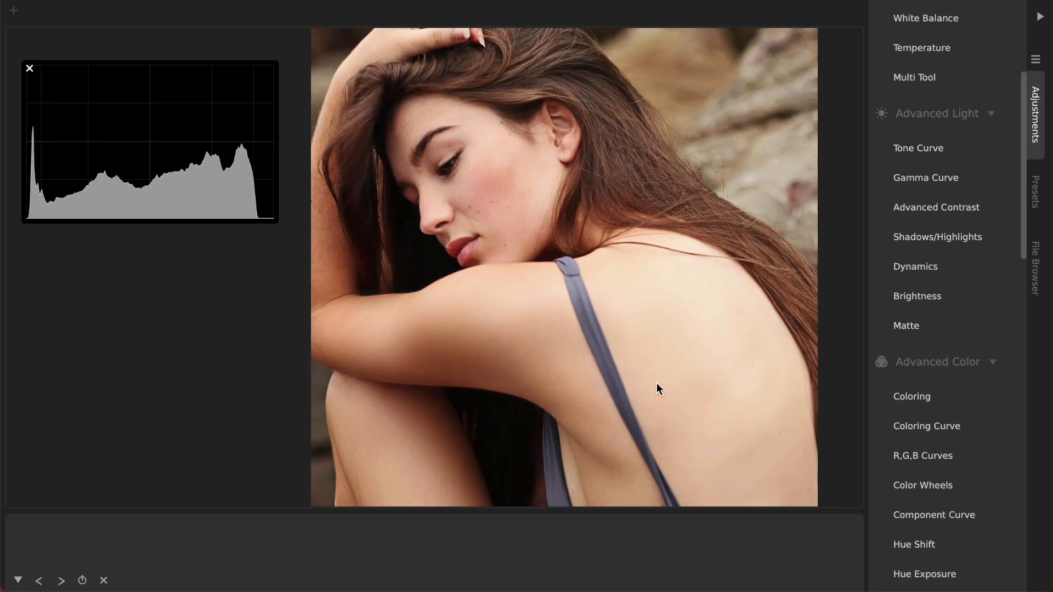
mouse_move(926, 153)
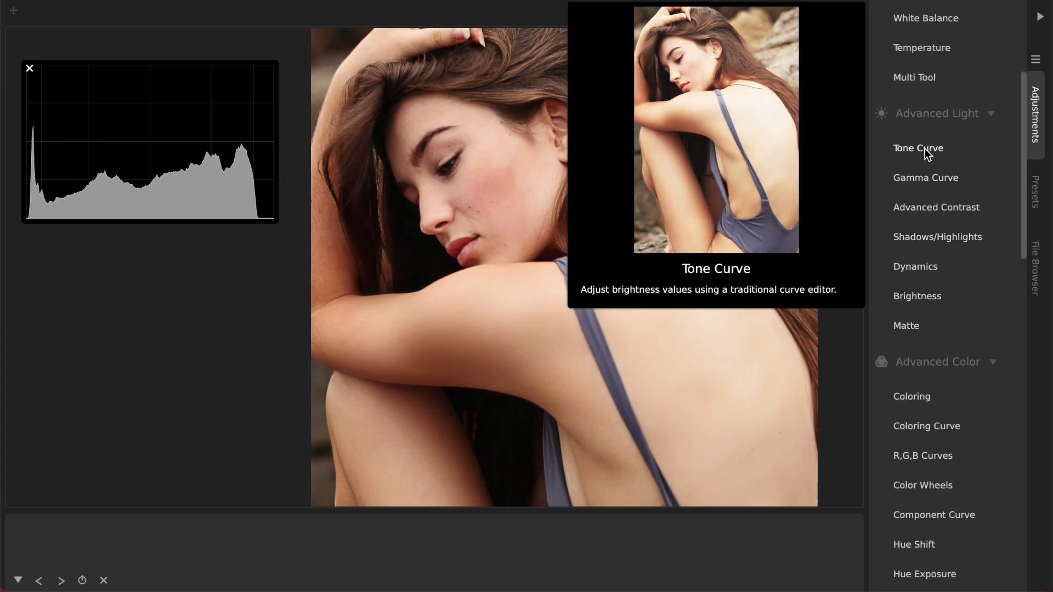
click(925, 152)
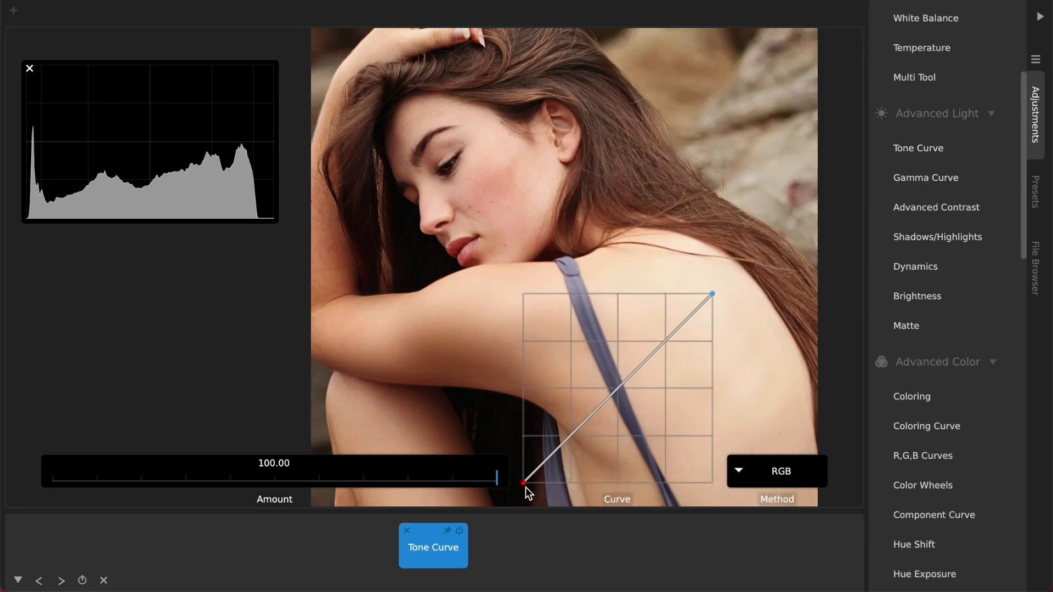
drag(524, 486, 515, 462)
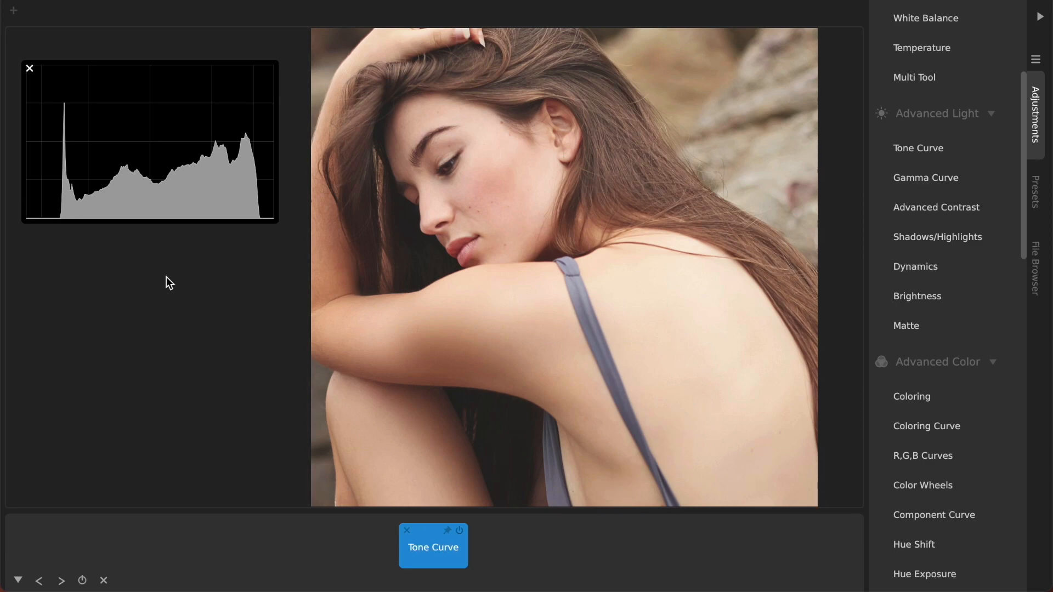
Shape the Tone Curve into an S by adding a lowered point in the shadows and a raised point above the midtones.
mouse_move(436, 436)
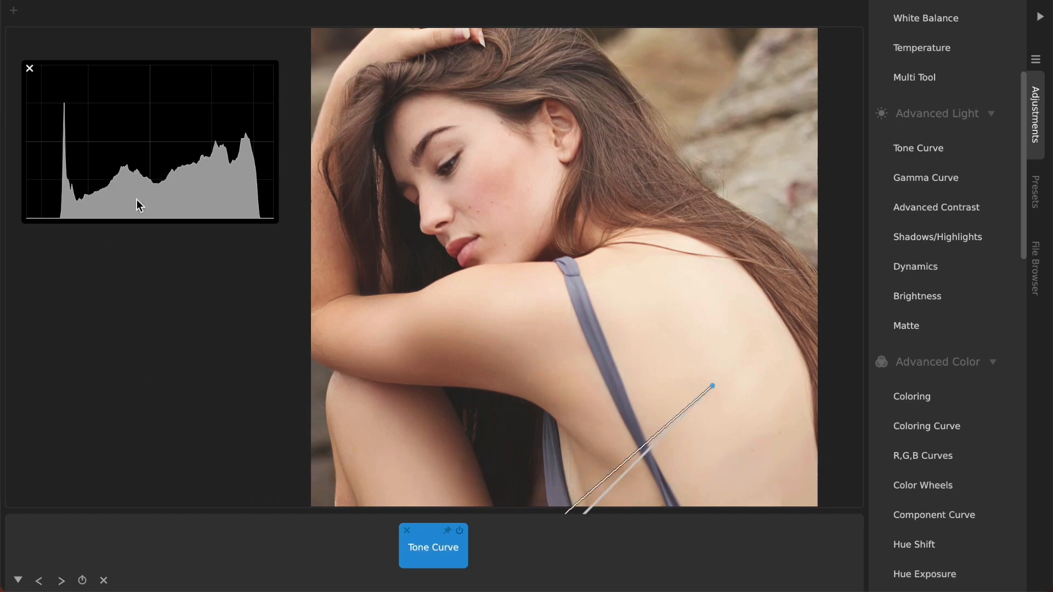
mouse_move(581, 465)
drag(593, 400, 575, 441)
click(618, 376)
drag(620, 378, 634, 357)
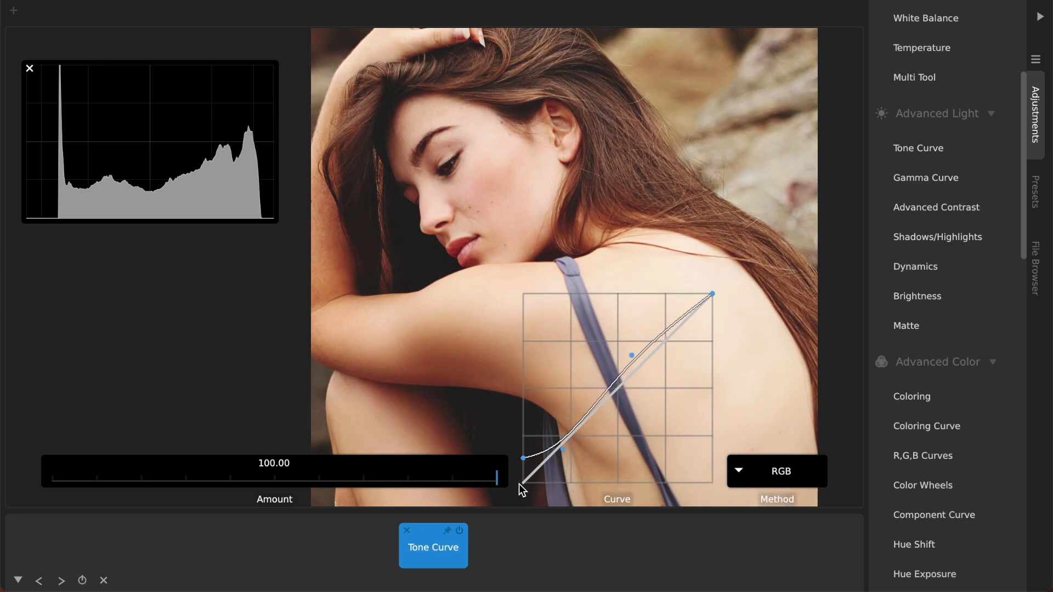
mouse_move(563, 449)
mouse_down()
mouse_move(559, 440)
mouse_move(566, 459)
mouse_up()
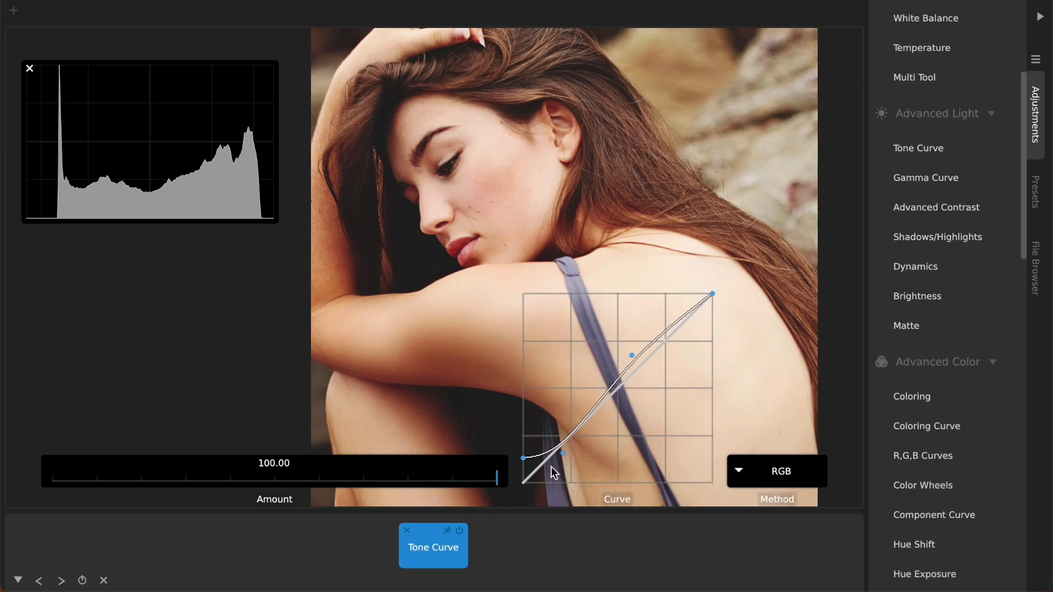
click(488, 548)
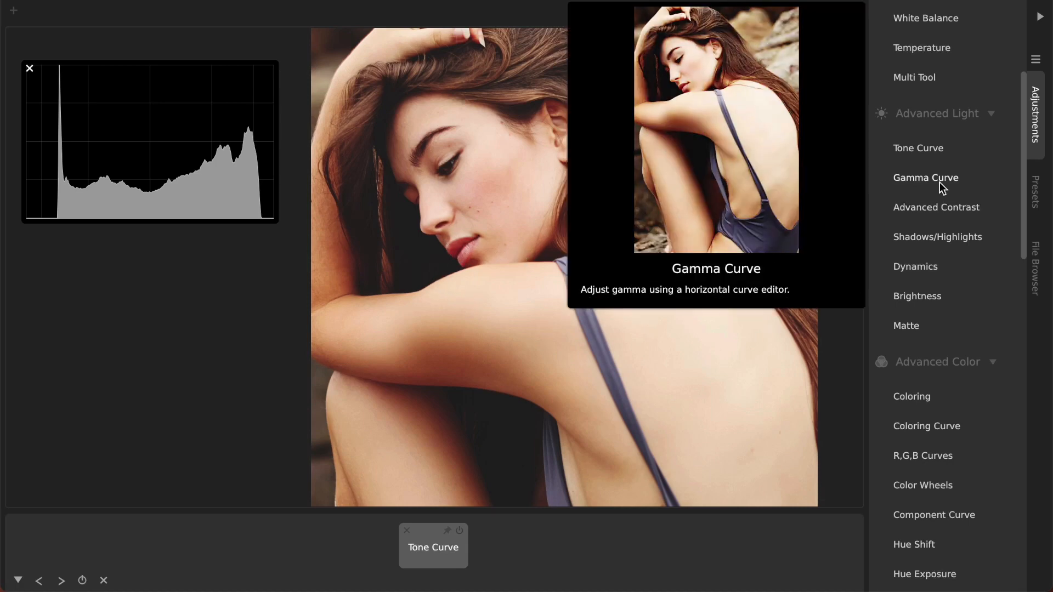
Add a Saturation adjustment, reduce the color intensity moderately, and compare the result with the original photo.
scroll(942, 179, up, 5)
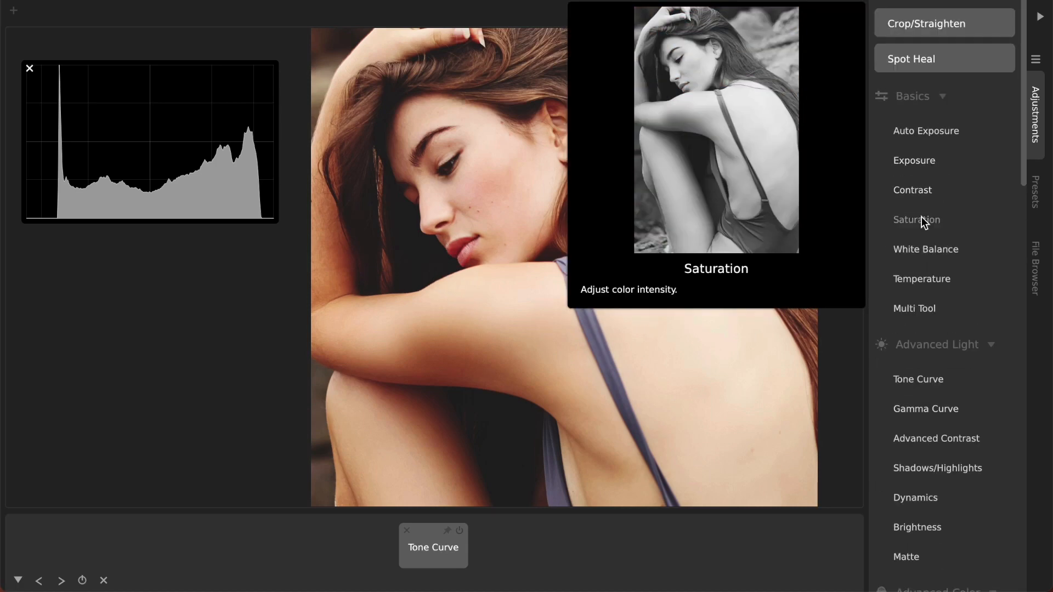
click(918, 219)
mouse_move(433, 478)
mouse_down()
mouse_move(346, 479)
mouse_move(403, 480)
mouse_move(373, 482)
mouse_move(380, 476)
mouse_up()
click(302, 546)
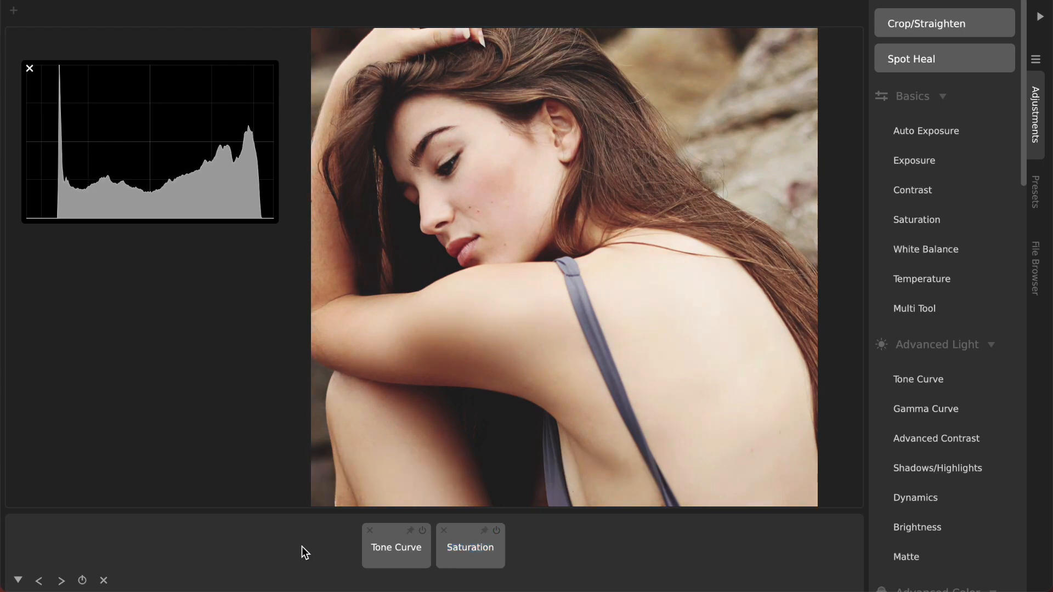
key(space)
key(space)
Try a slightly higher value in the Saturation adjustment, compare it with the original, and remove the adjustment.
click(500, 555)
mouse_move(399, 477)
mouse_down()
mouse_move(413, 478)
mouse_move(403, 479)
mouse_up()
click(308, 548)
key(space)
key(space)
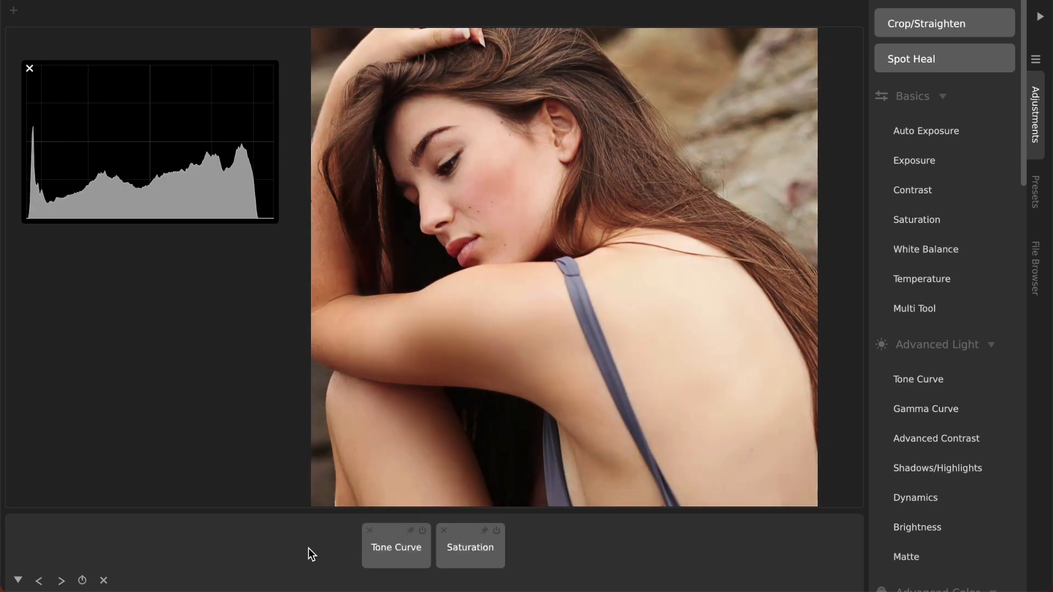
click(444, 530)
Switch the Tone Curve's method to Luminance and shift the curve's upper midtone point slightly toward the highlights.
click(445, 553)
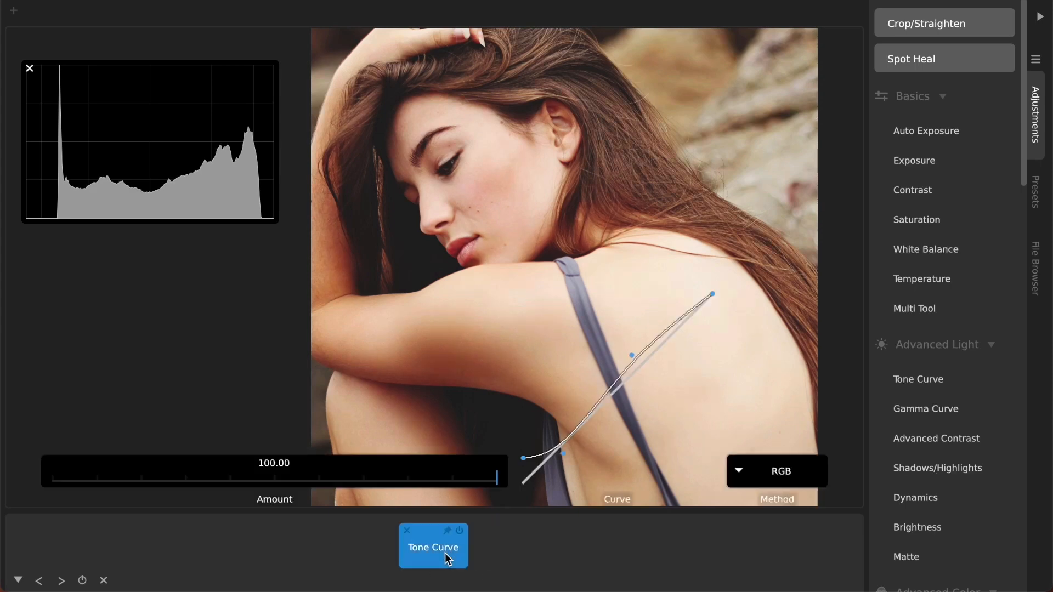
click(790, 476)
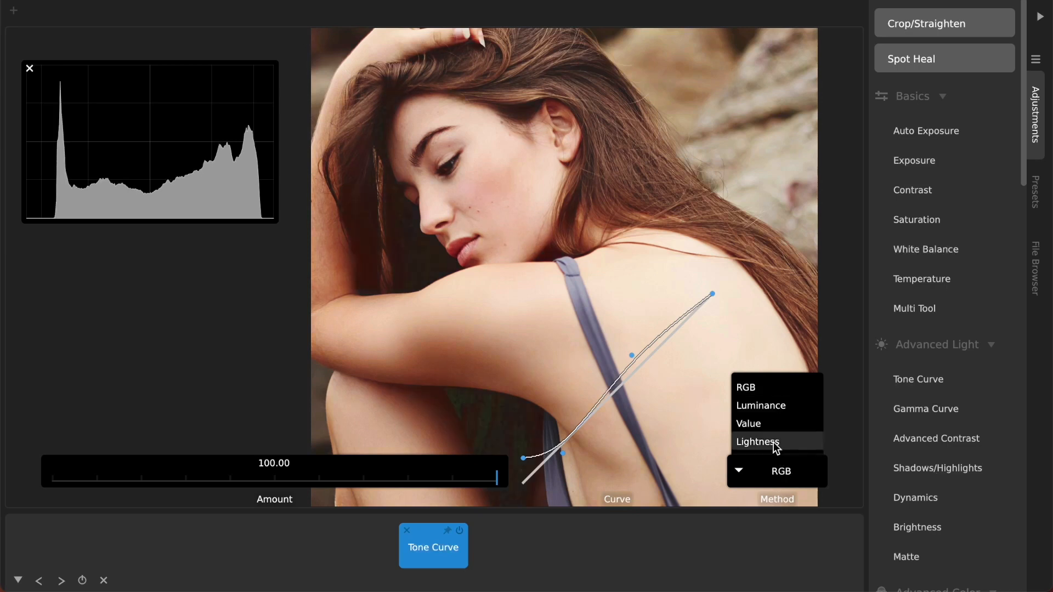
click(773, 412)
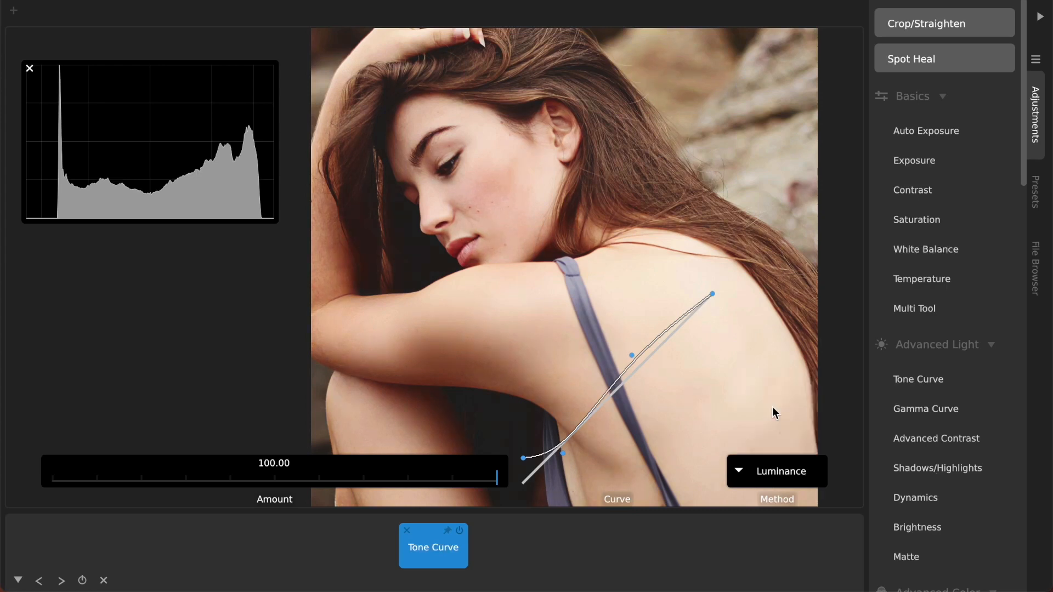
right_click(635, 355)
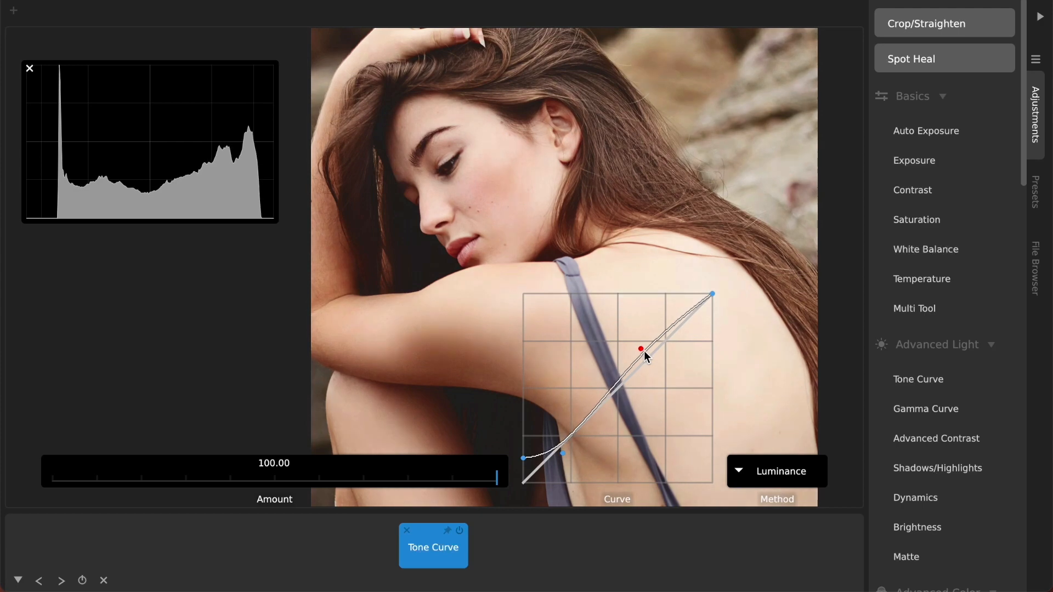
click(553, 551)
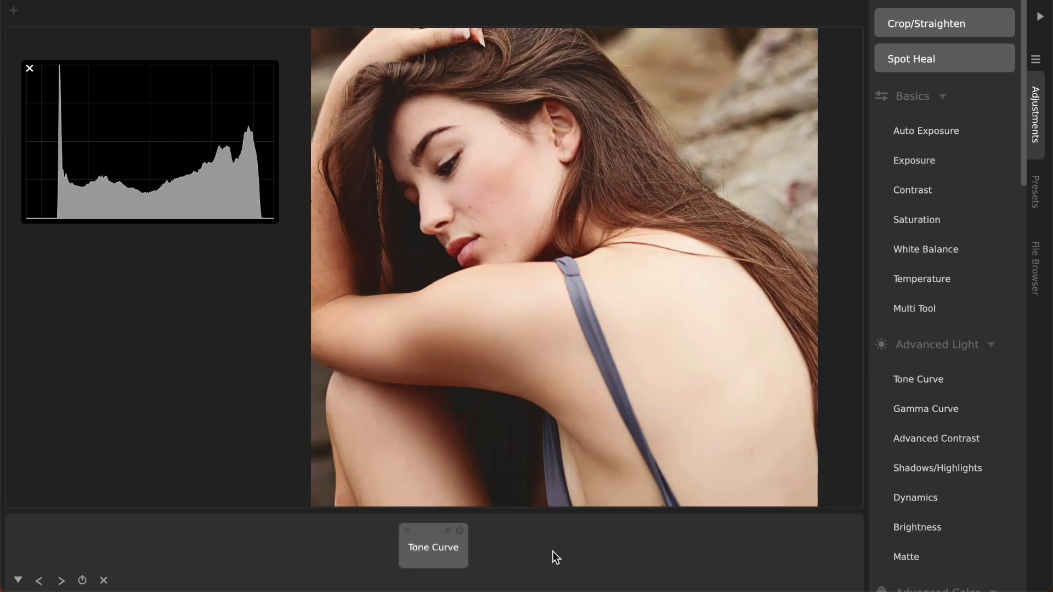
Replace the Tone Curve with a fresh RGB one and raise its black point about an eighth of the curve's height.
click(407, 533)
click(937, 379)
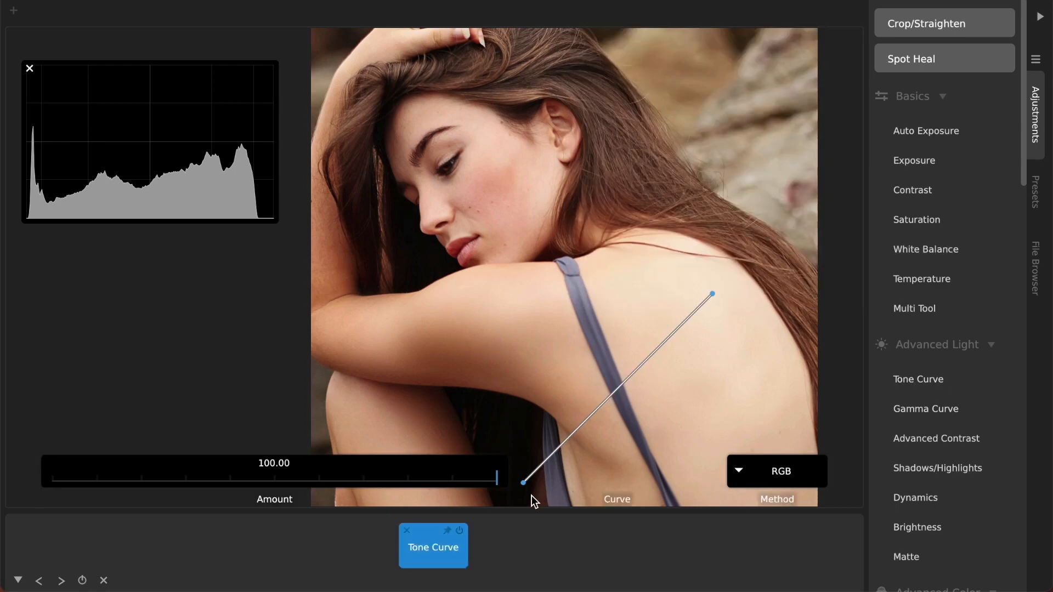
drag(522, 484, 513, 459)
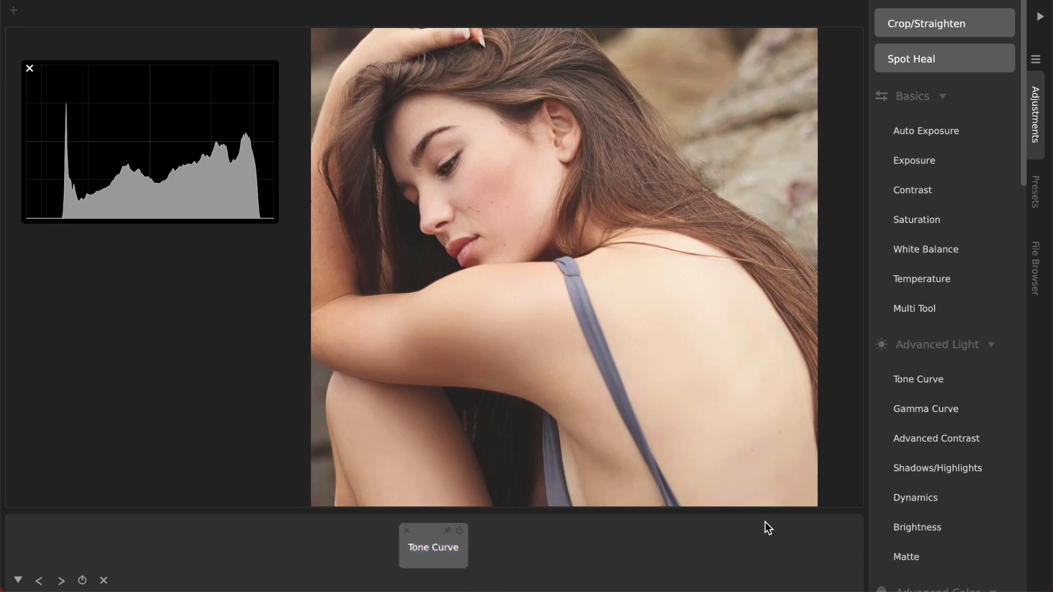
Add a Gamma Curve adjustment and place it before the Tone Curve in the adjustment stack.
click(924, 408)
drag(481, 551, 348, 535)
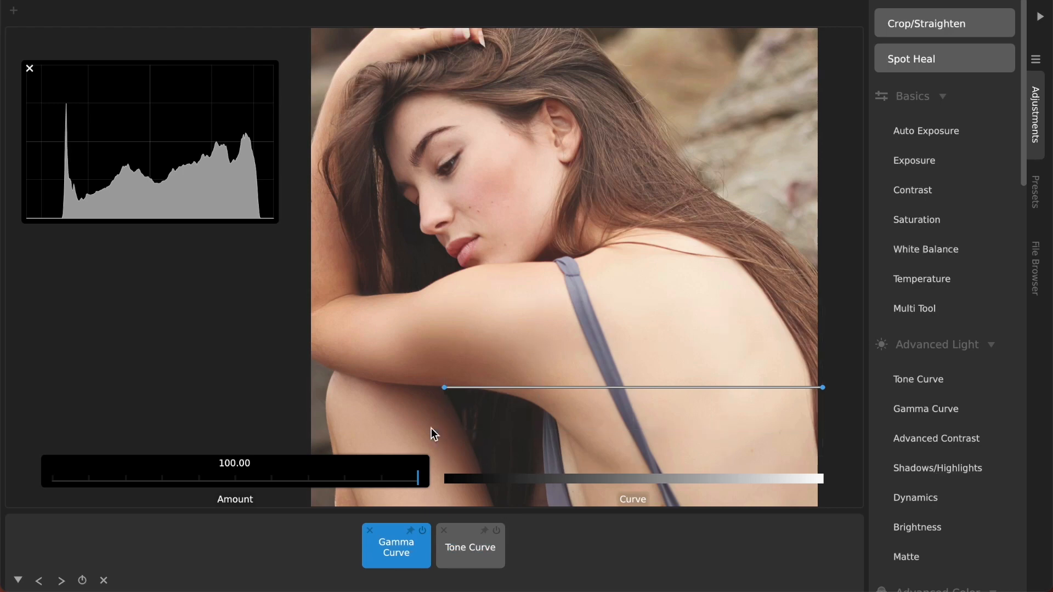
Lower the Gamma Curve's shadow end just over one grid row, slightly raise its highlight end and midtones, and preview without the Tone Curve.
drag(437, 405, 423, 445)
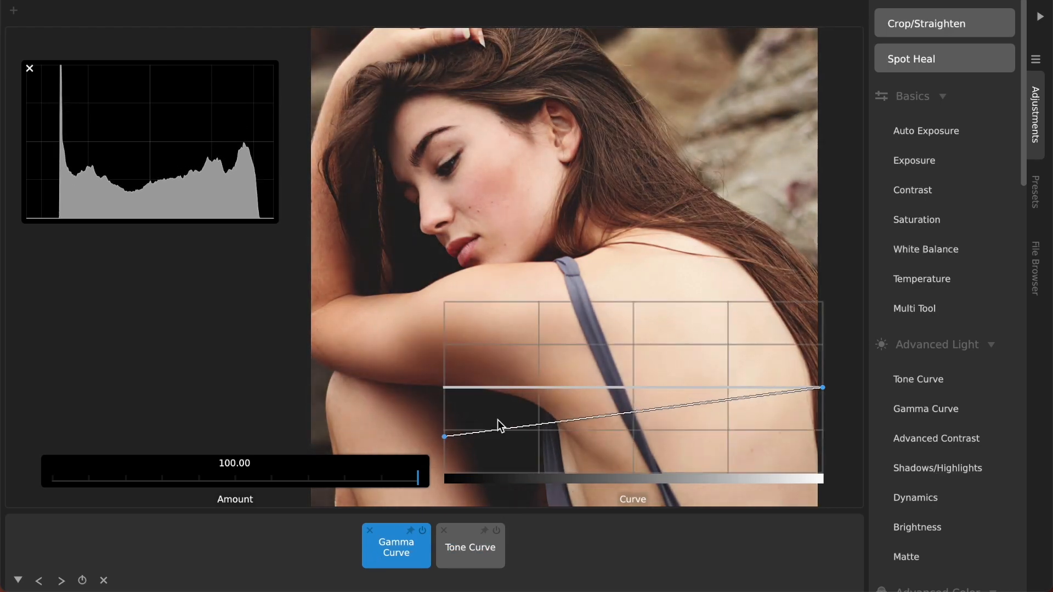
mouse_move(827, 395)
mouse_down()
mouse_move(832, 341)
mouse_move(829, 377)
mouse_up()
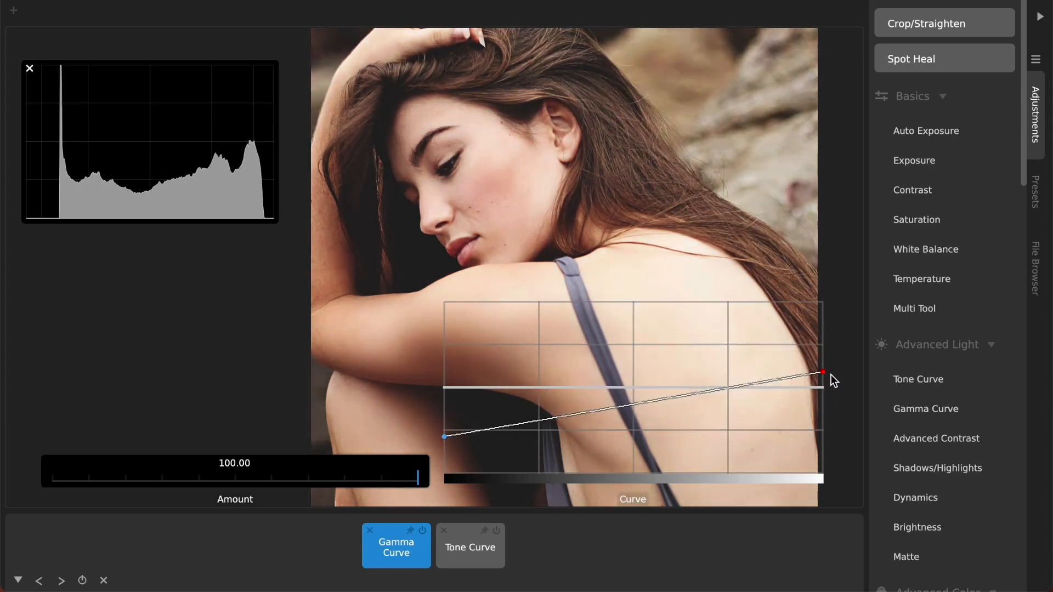
drag(625, 442, 579, 423)
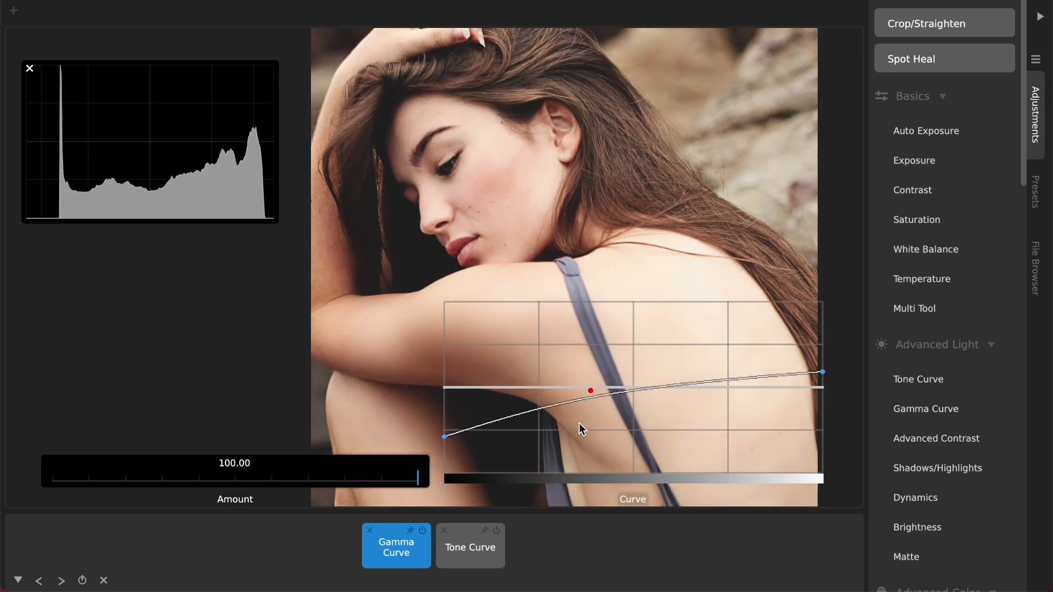
click(496, 530)
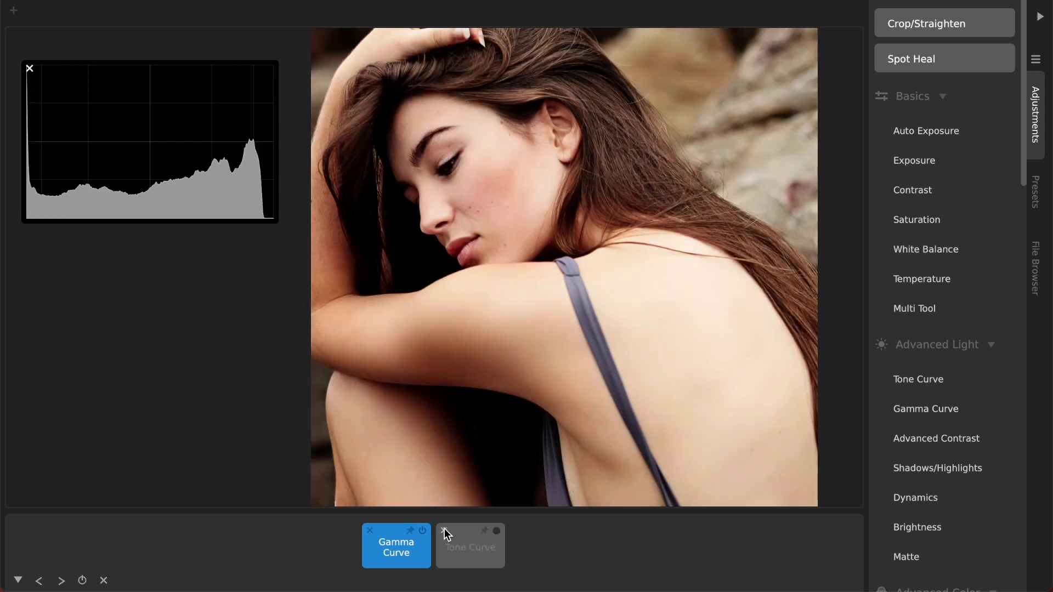
click(497, 531)
Return the Gamma Curve's highlight end to the neutral line and place its midtone point just below that line.
drag(591, 390, 603, 412)
drag(822, 373, 822, 395)
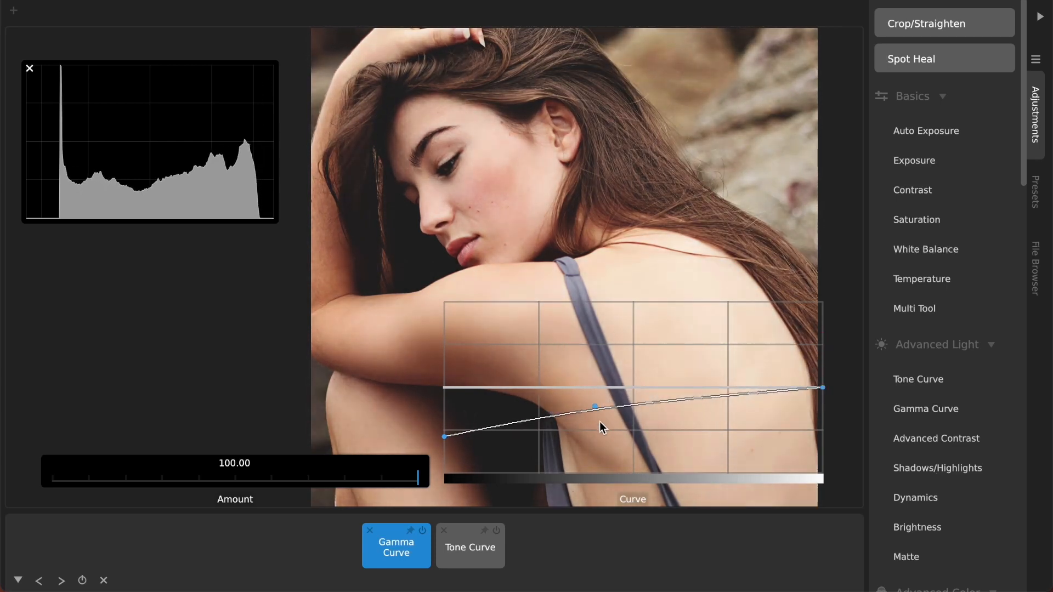
drag(595, 408, 577, 395)
click(536, 563)
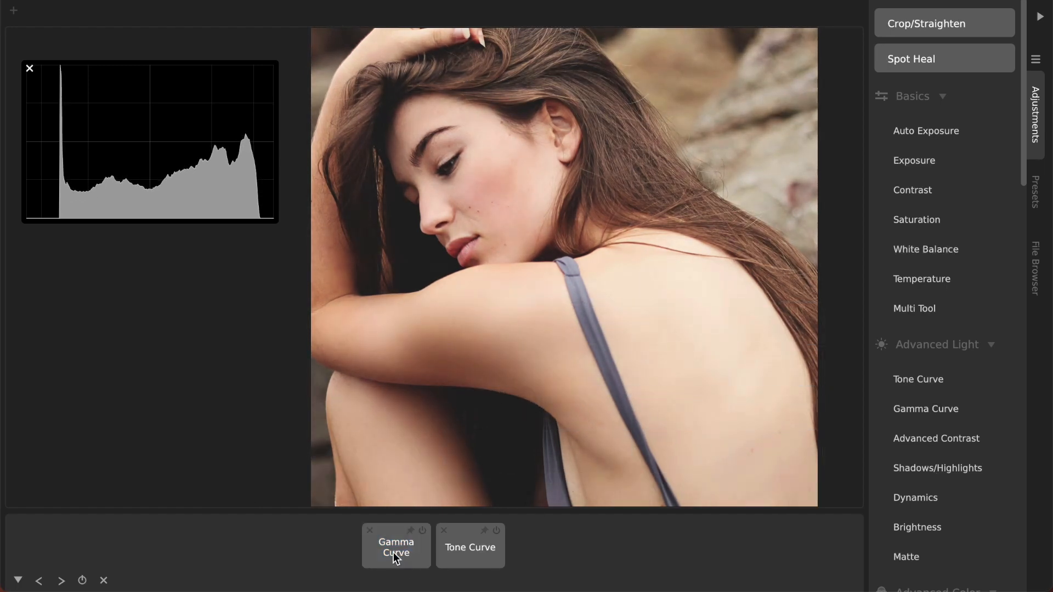
Check the Tone Curve's raised black point, and shift the Gamma Curve's midtone point slightly down and toward the highlights.
click(470, 550)
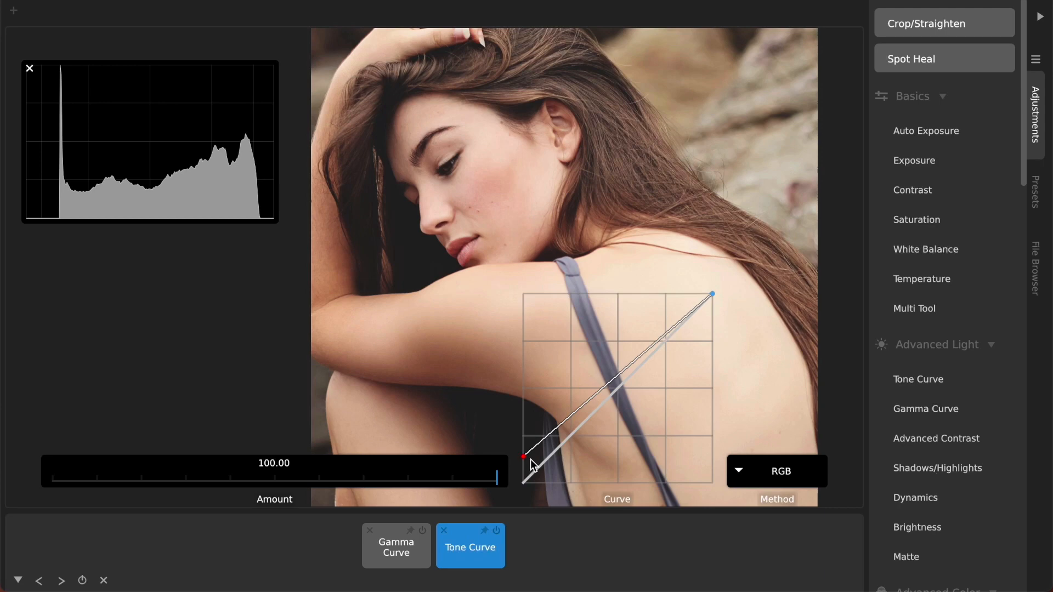
click(396, 562)
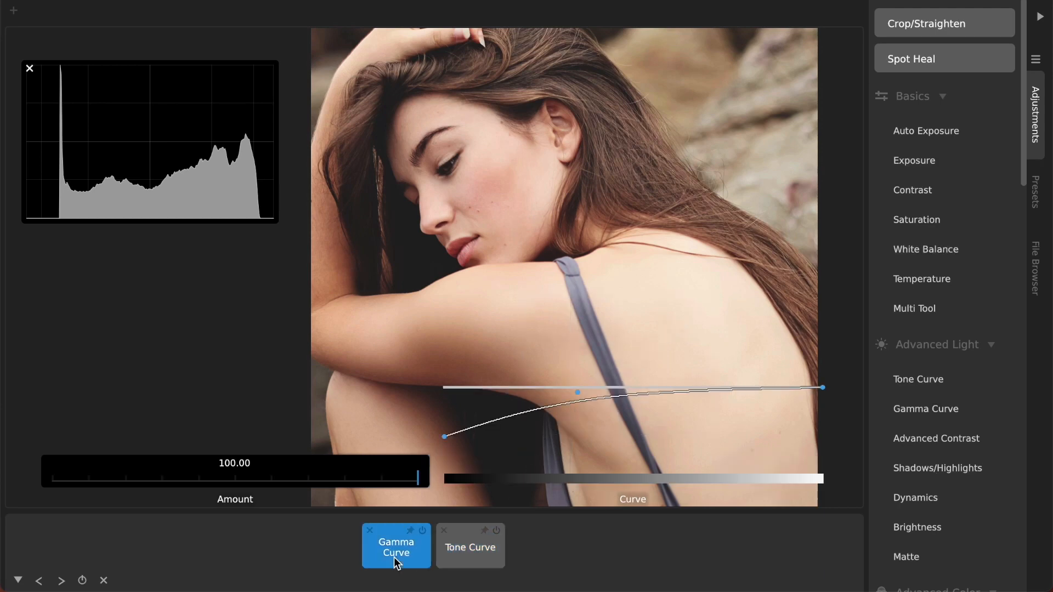
mouse_move(444, 436)
mouse_down()
mouse_move(444, 455)
mouse_move(437, 437)
mouse_up()
mouse_move(577, 392)
mouse_down()
mouse_move(570, 379)
mouse_move(592, 399)
mouse_up()
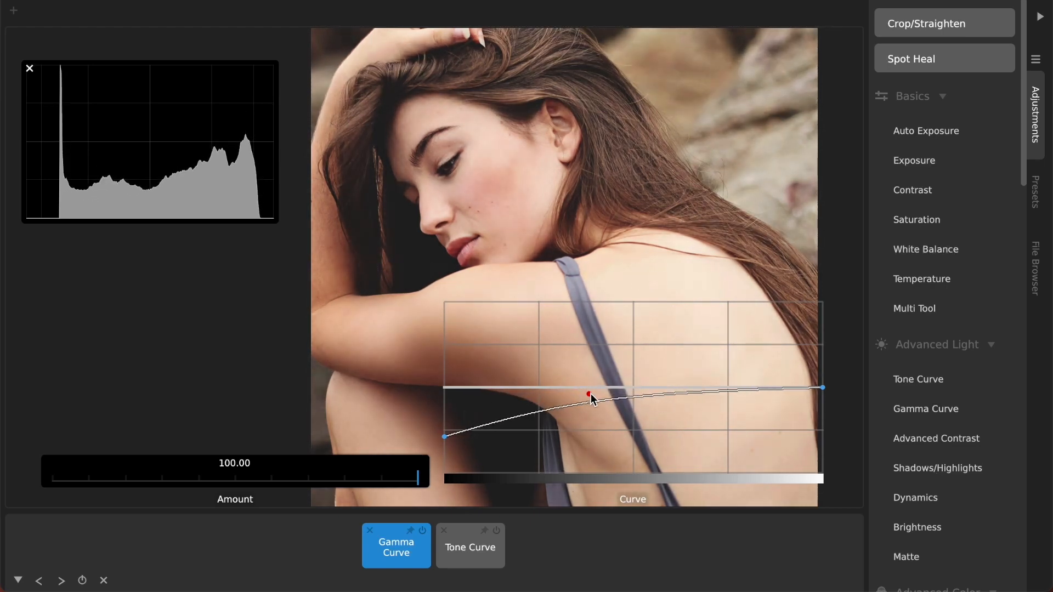
click(568, 554)
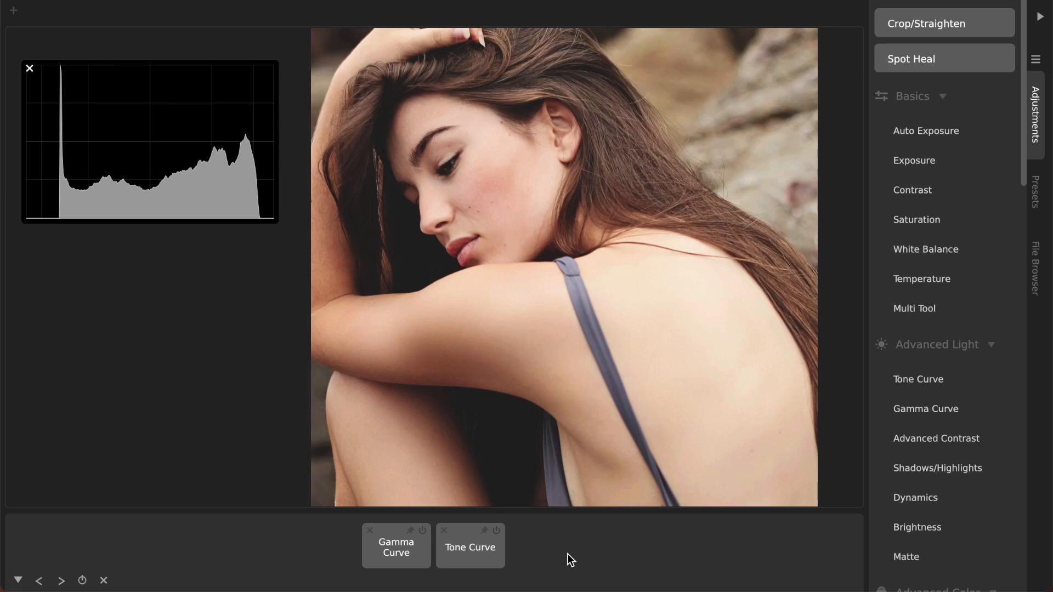
Compare the curve-based matte look with the original photo and remove all adjustments.
key(space)
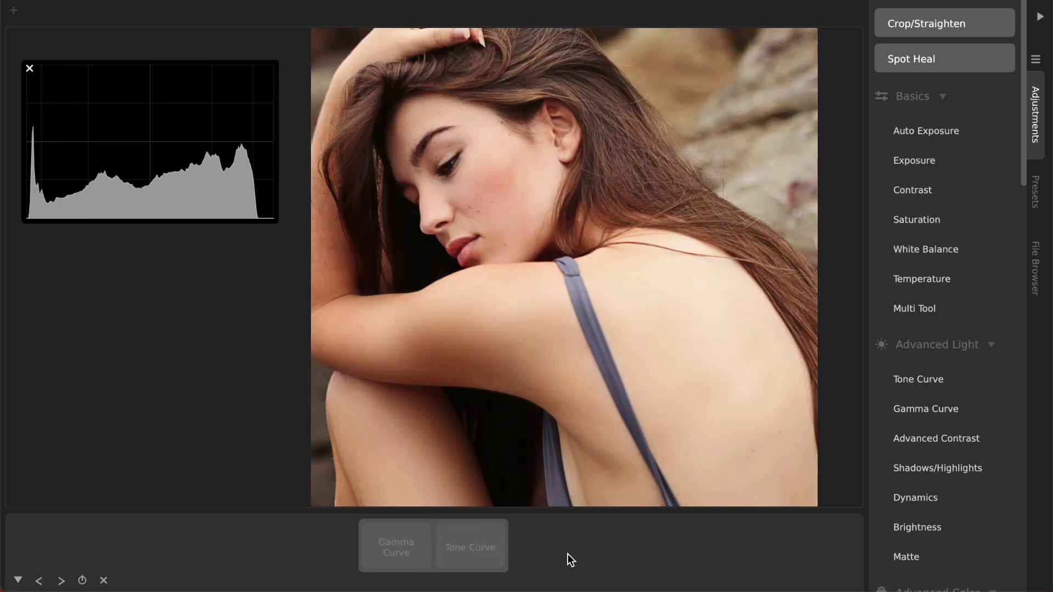
key(space)
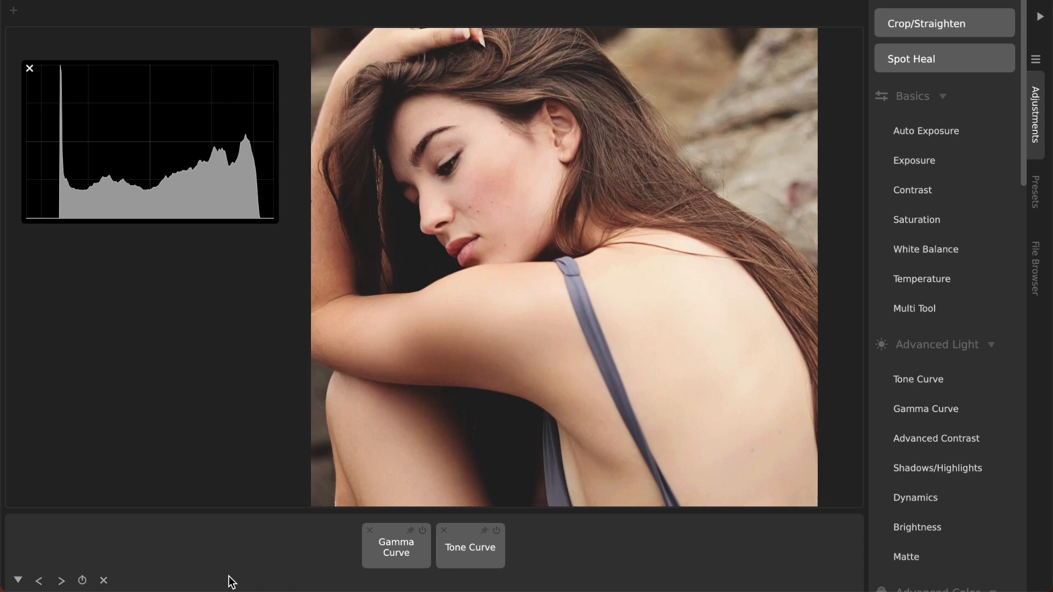
click(103, 581)
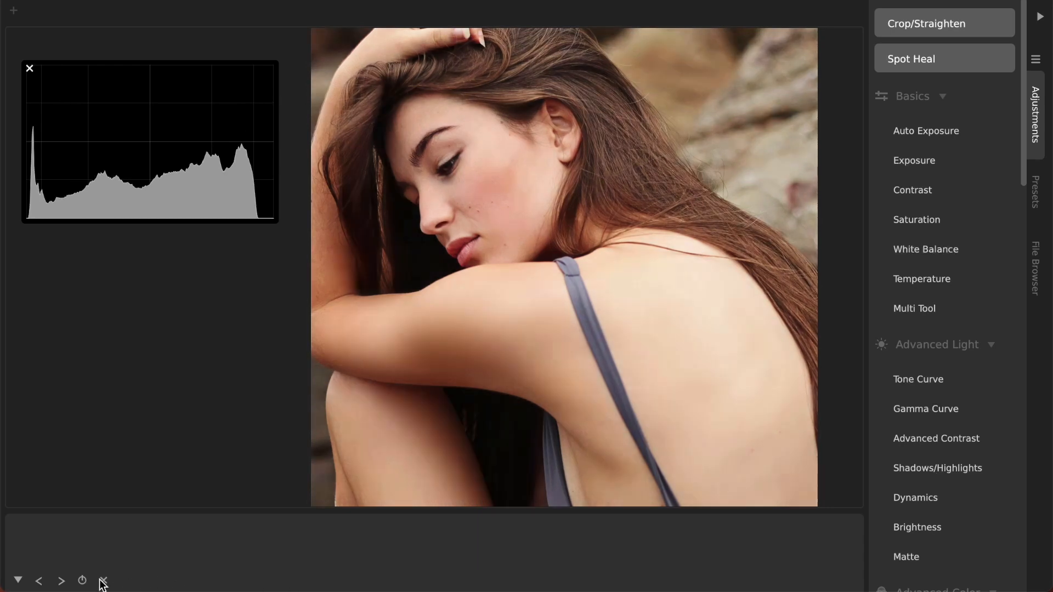
Add a Matte adjustment to the photo and moderately increase its first setting and slightly increase its second.
scroll(931, 269, down, 5)
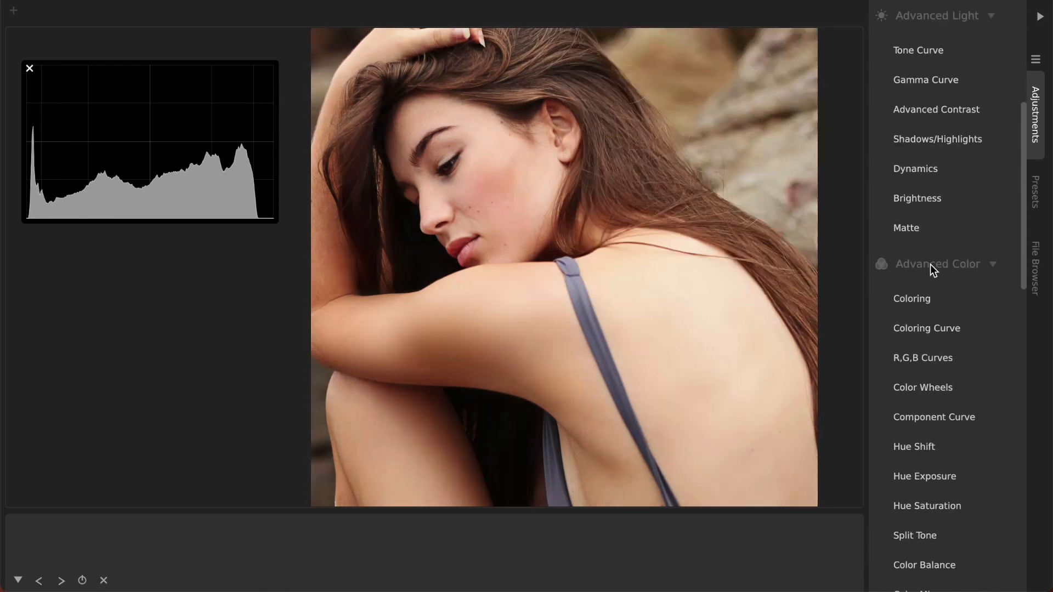
click(923, 227)
drag(93, 478, 193, 486)
drag(607, 482, 634, 473)
click(562, 565)
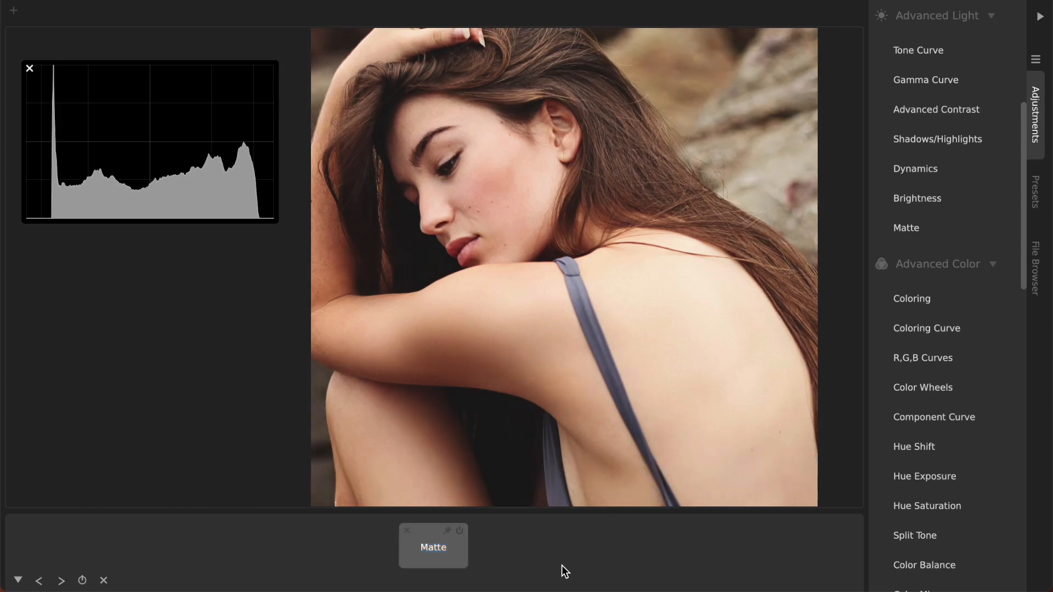